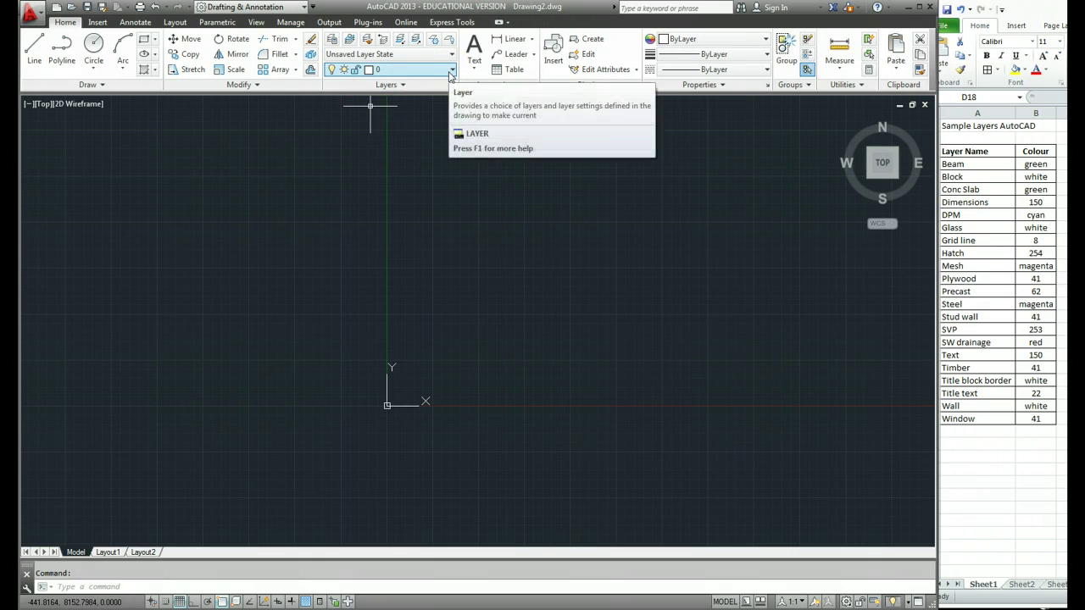
Step: Open the layer properties and create a new layer named Concrete Beam
click(450, 71)
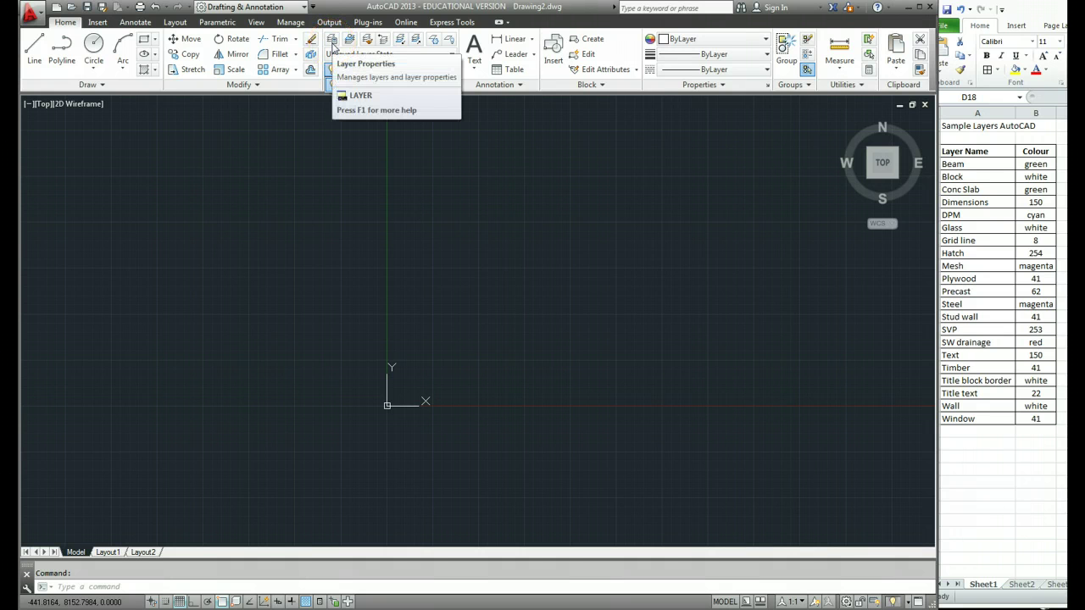
click(332, 42)
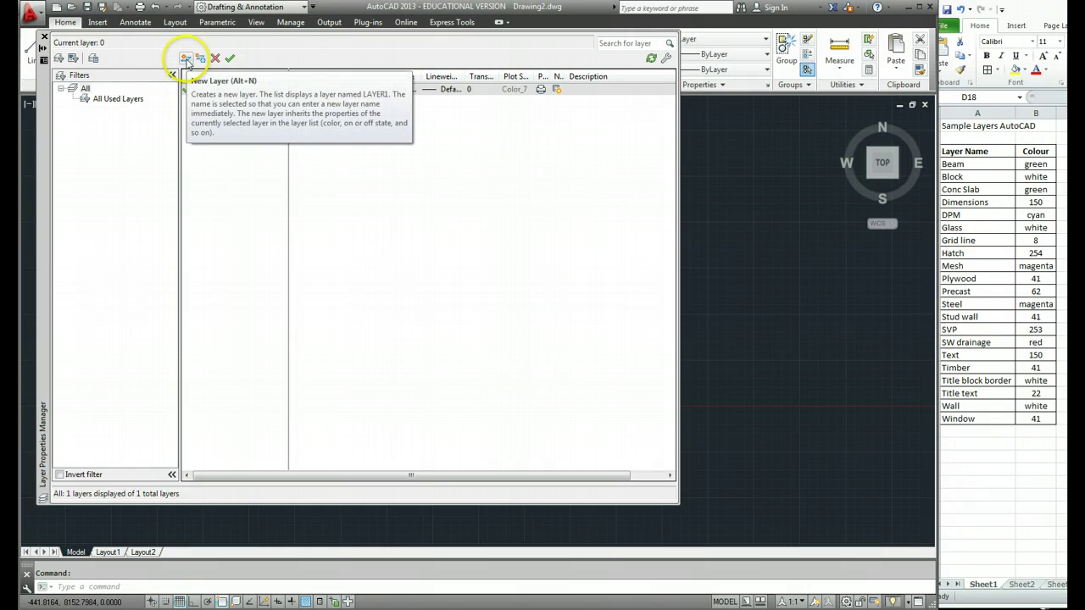
click(186, 59)
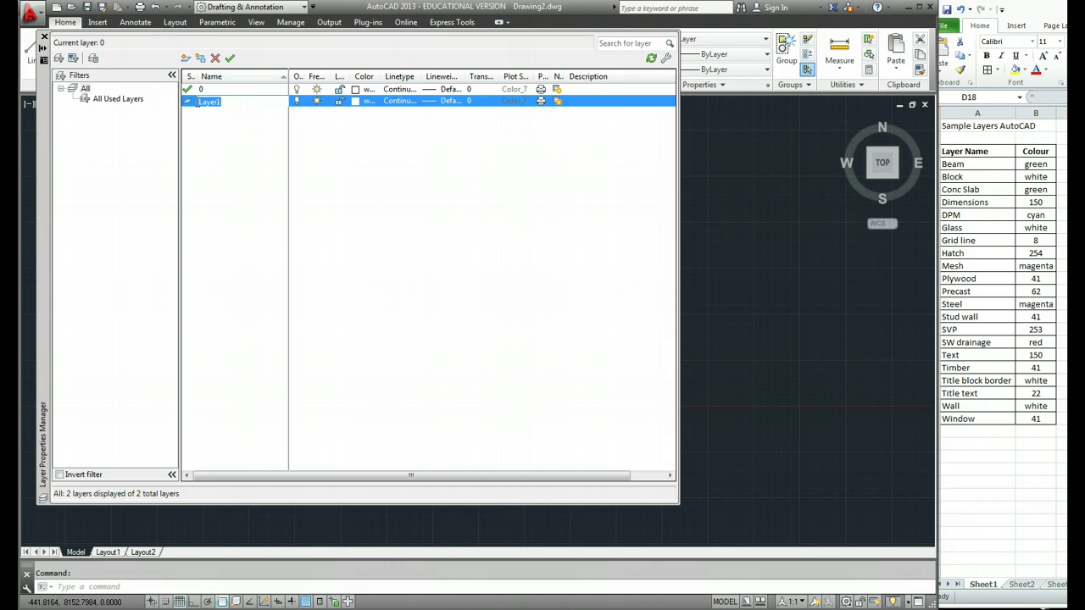
text(Concrete Beam)
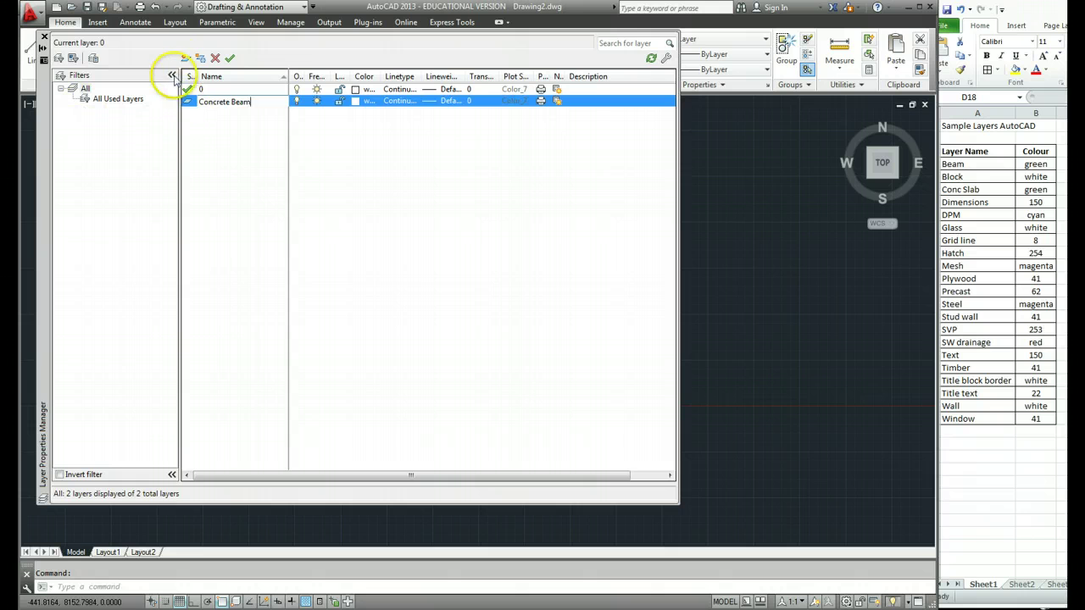
Step: Add a second new layer named Dimensions
click(184, 61)
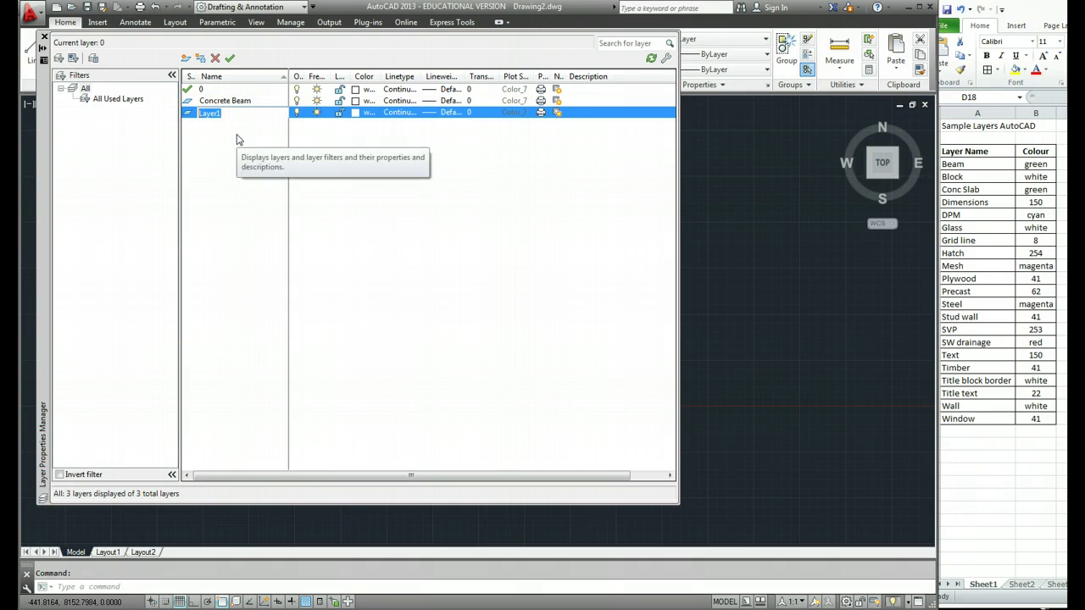
click(223, 135)
text(Dimensions)
key(Return)
click(229, 121)
Step: Add a third new layer named Hatch
click(186, 58)
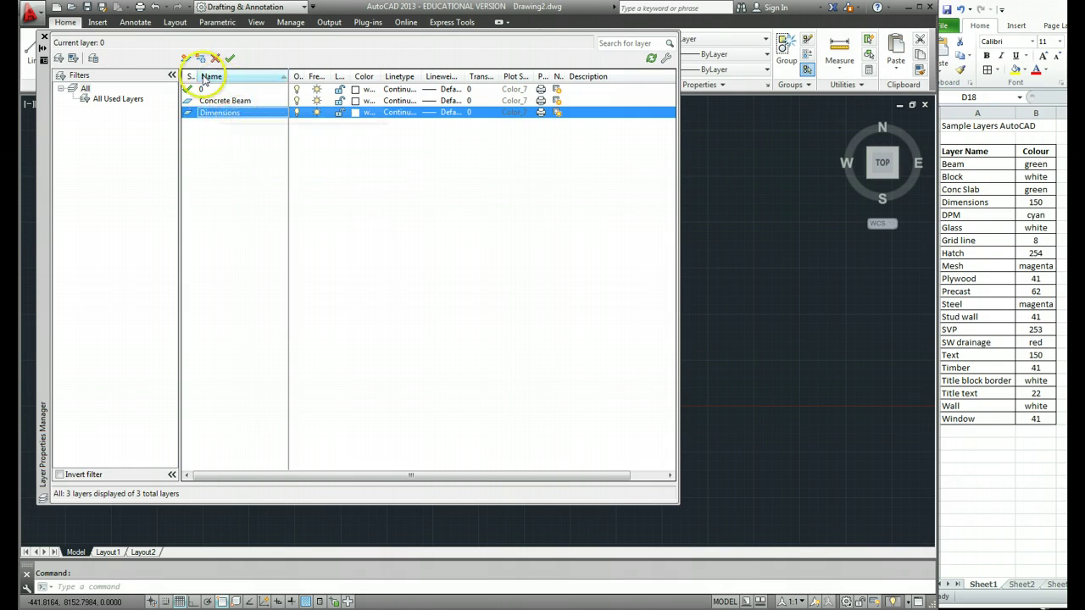
click(185, 58)
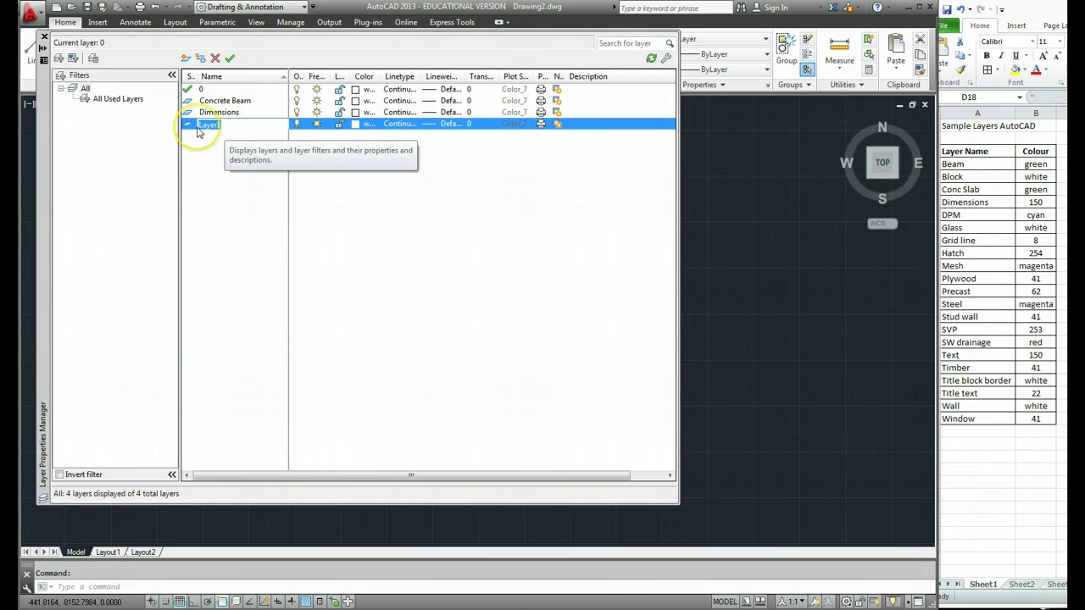
text(Hatch)
key(Return)
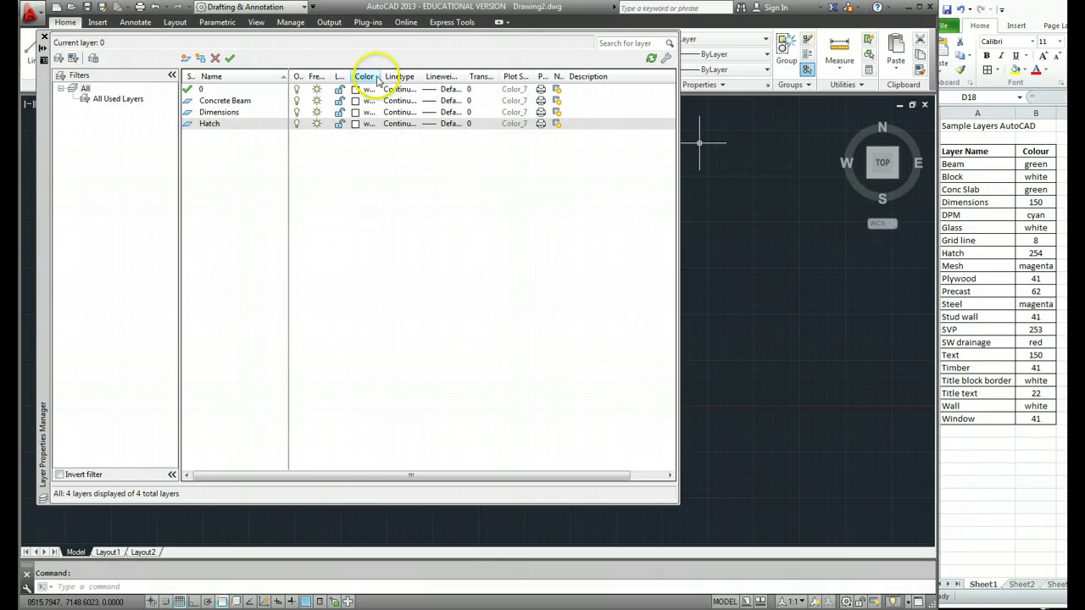
Step: Widen the layer list's Color column and set the Concrete Beam layer's colour to green
drag(382, 78, 407, 78)
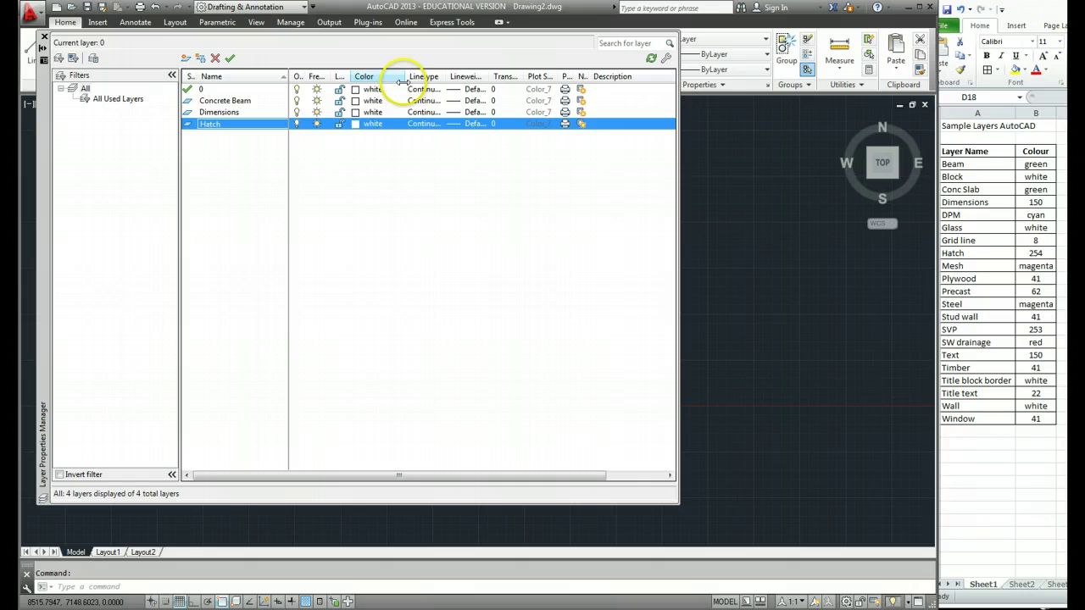
click(355, 102)
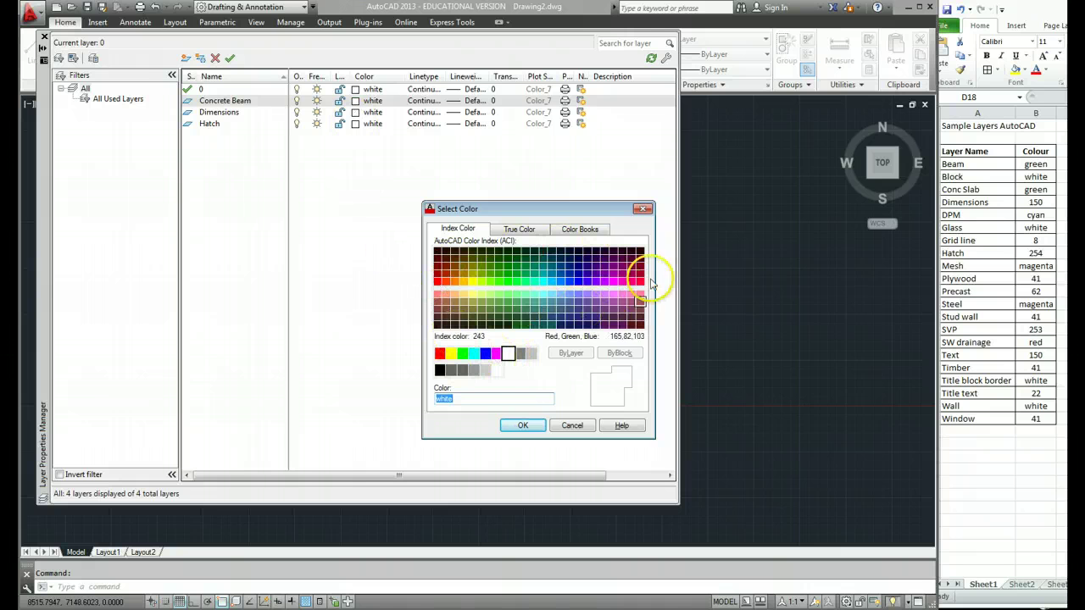
click(462, 355)
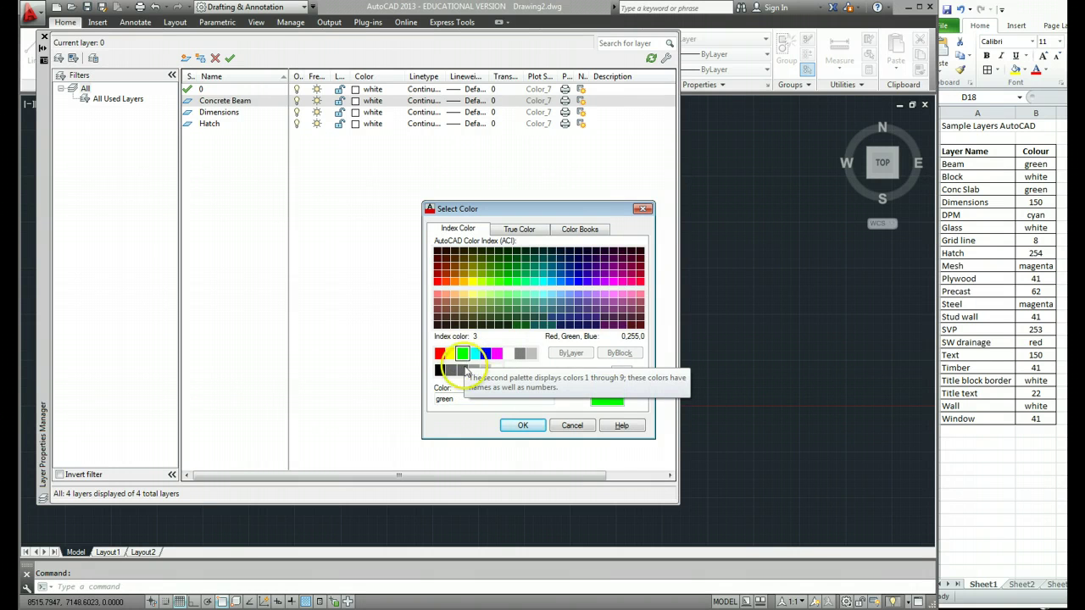
click(521, 426)
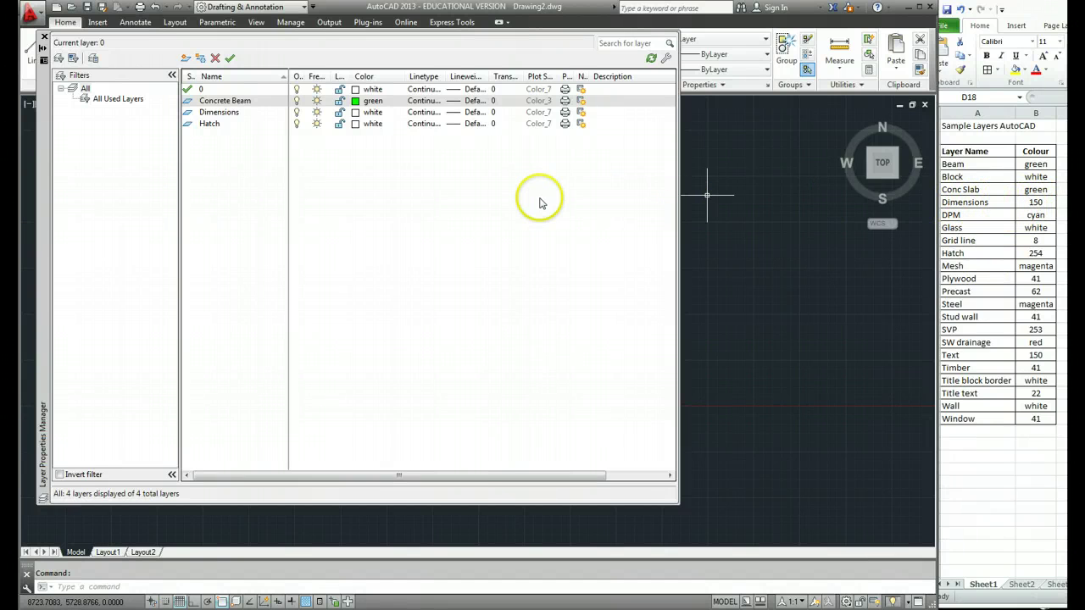
Step: Set the Dimensions layer's colour to index colour 150
click(357, 113)
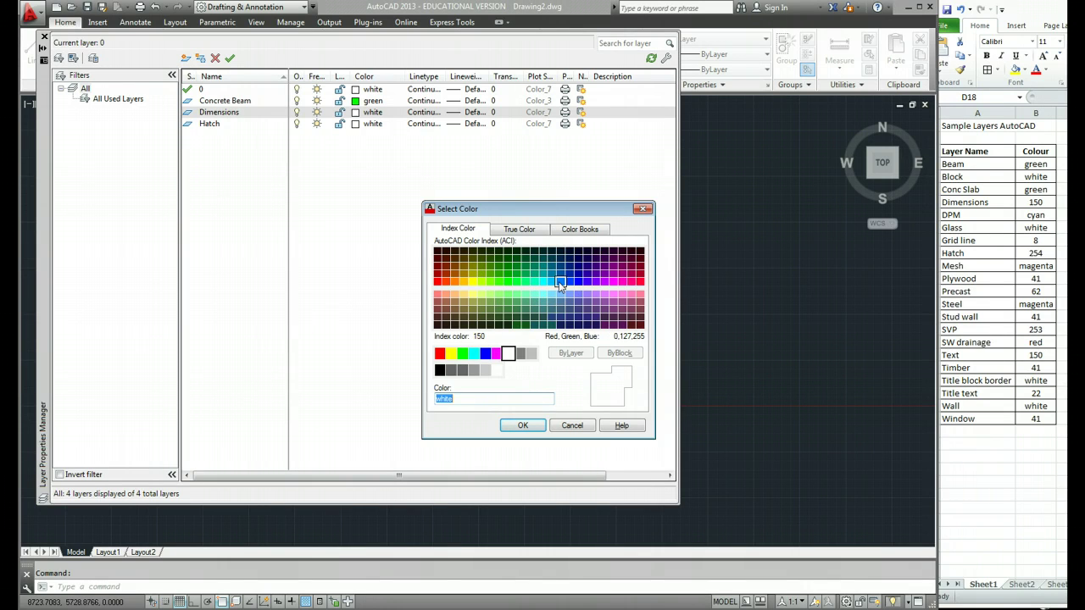
click(560, 285)
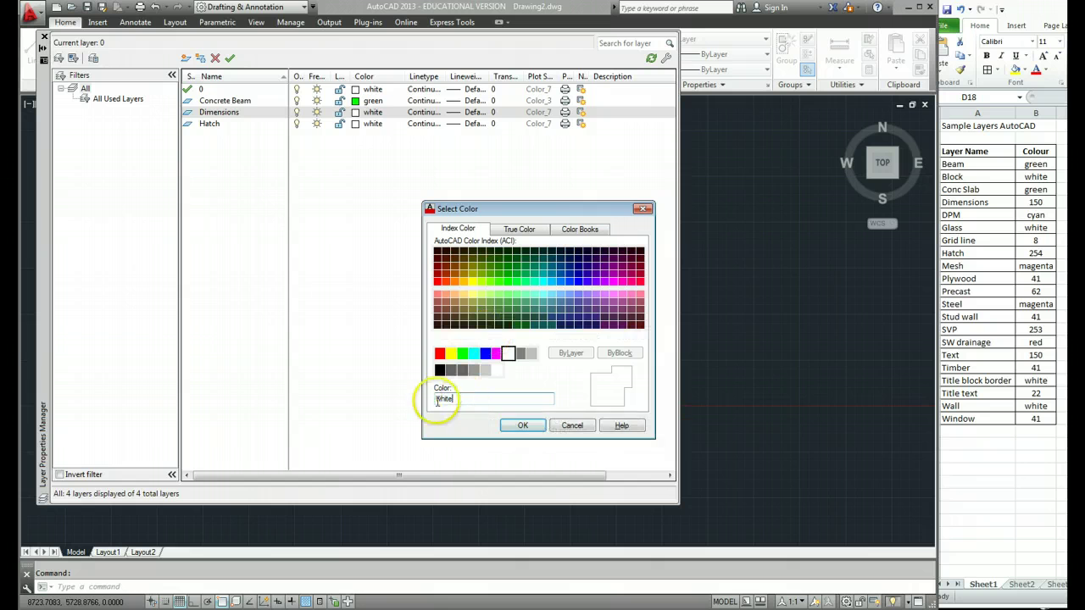
text(150)
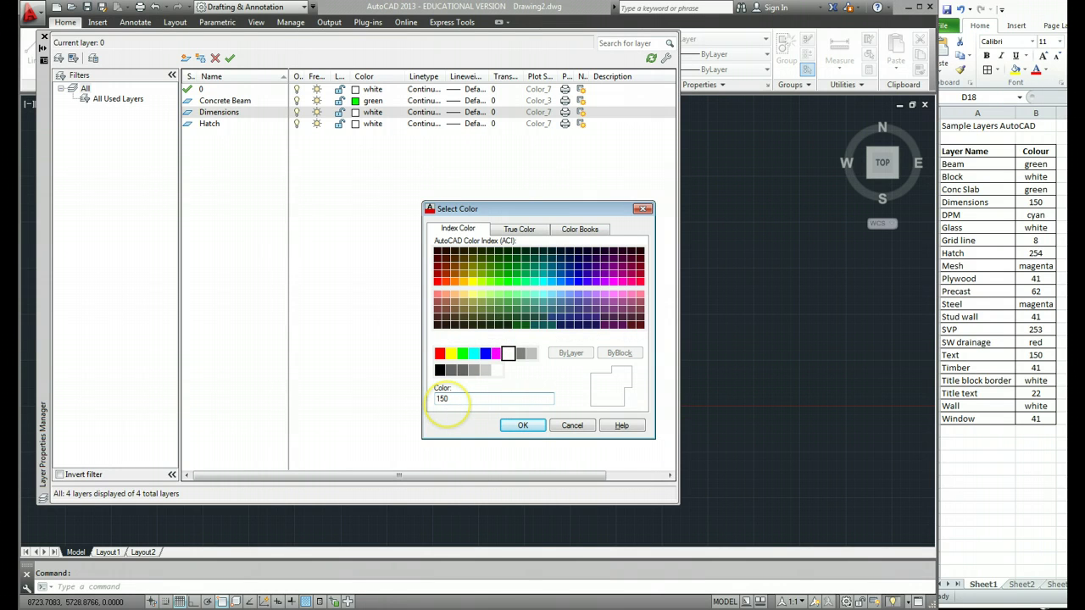
click(523, 425)
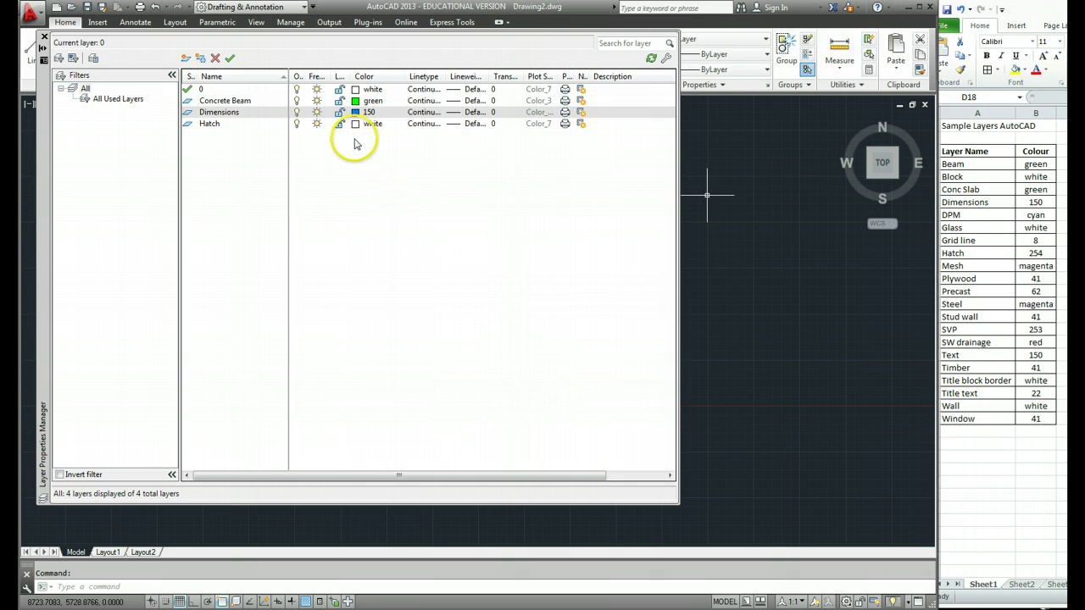
Step: Set the Hatch layer's colour to index colour 254 and check the new layers in the drawing's layer list
click(356, 125)
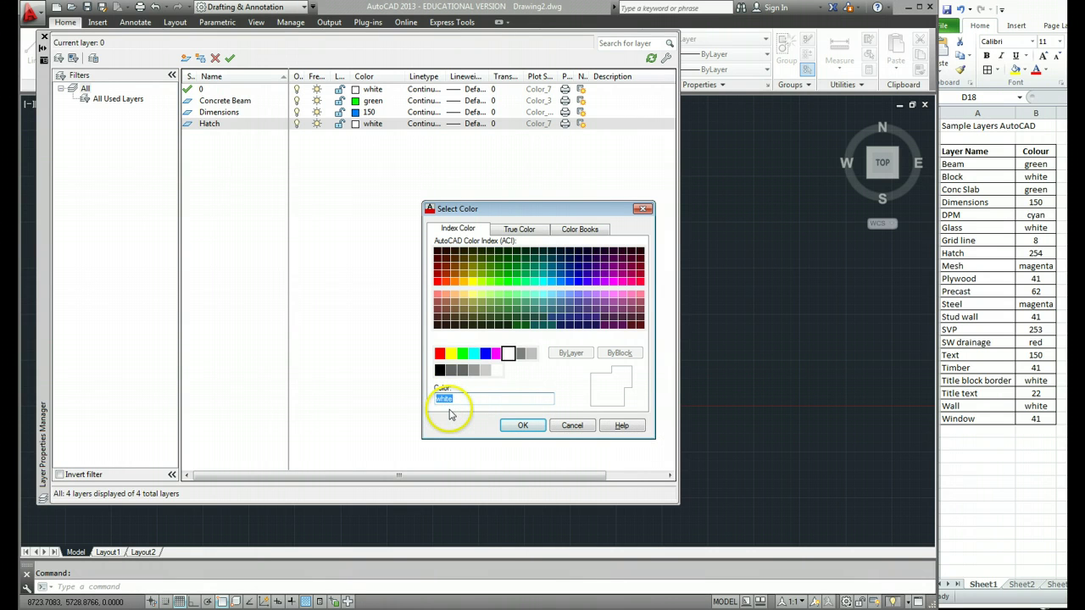
click(523, 426)
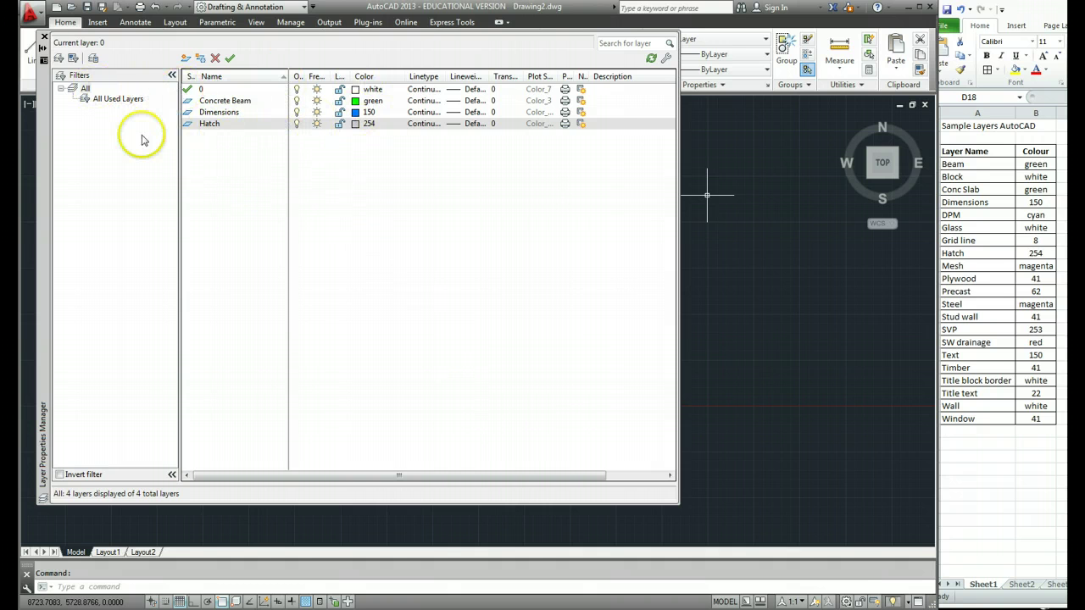
click(44, 37)
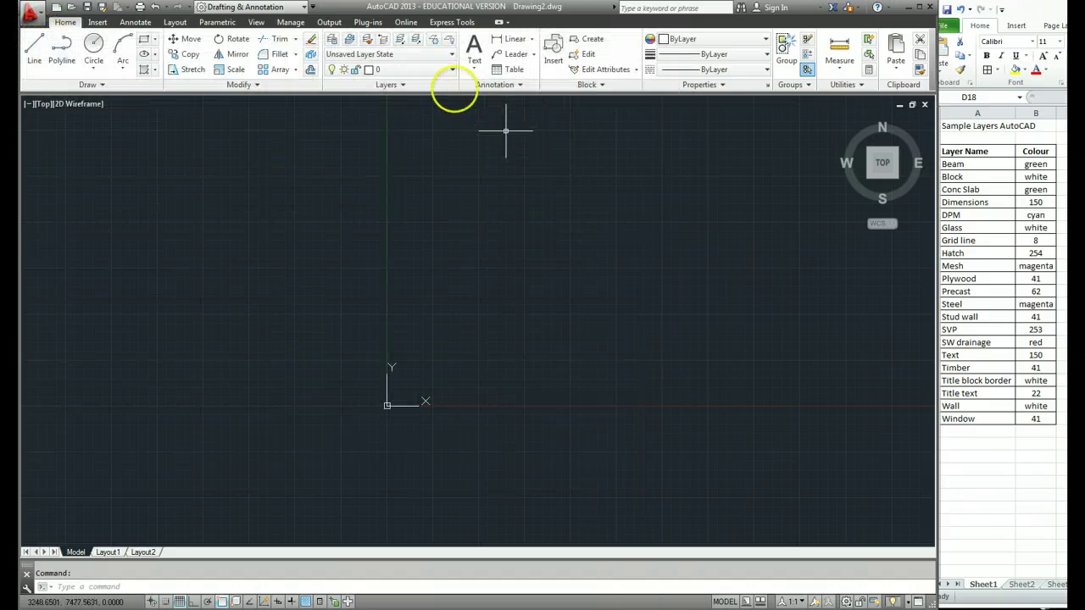
click(452, 71)
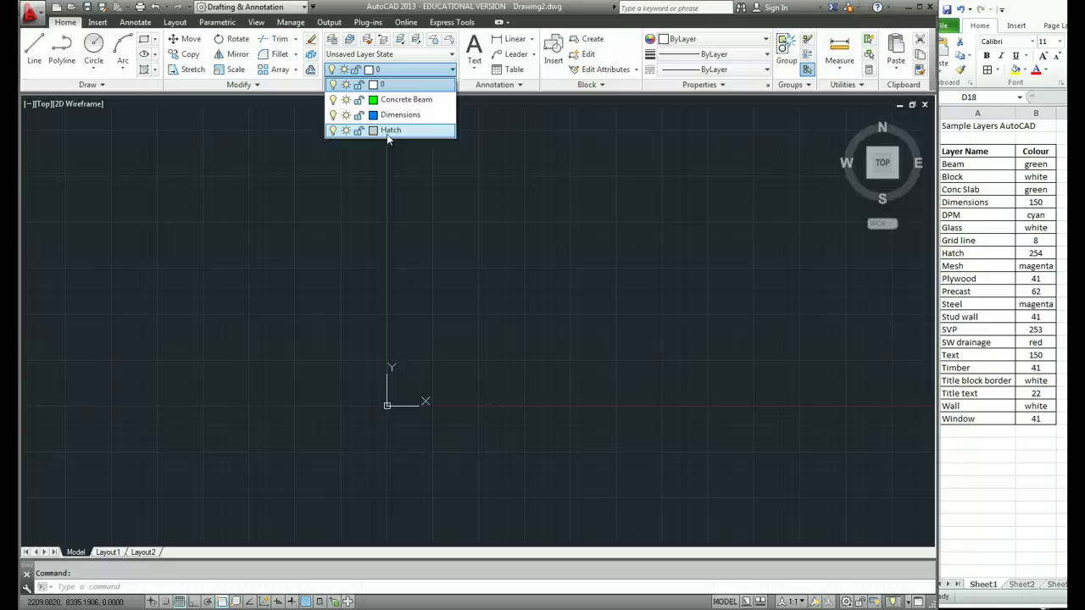
click(30, 12)
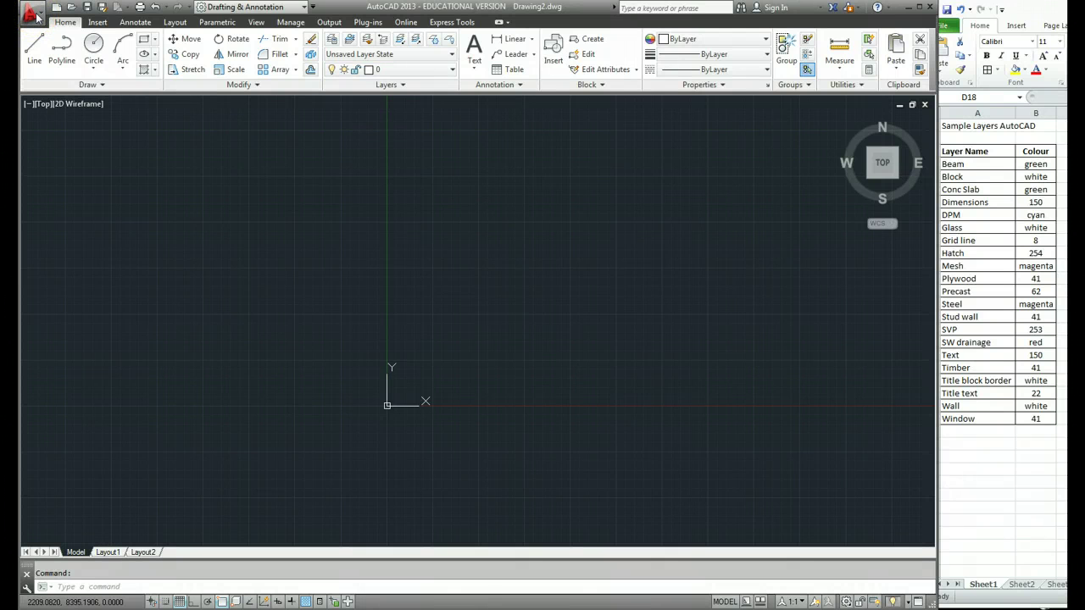
click(36, 15)
click(254, 370)
click(547, 338)
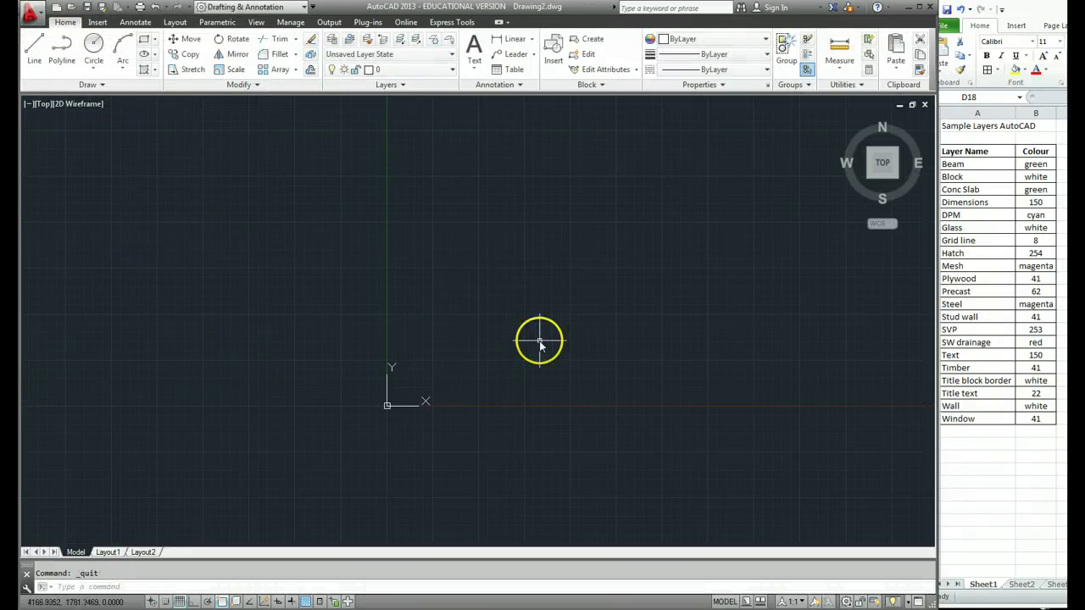
Step: Save the drawing as an AutoCAD Drawing Template (*.dwt) named MyFirstTemplate in the 2013-2014 > Drawing Templates folder, keeping the metric template options
click(38, 22)
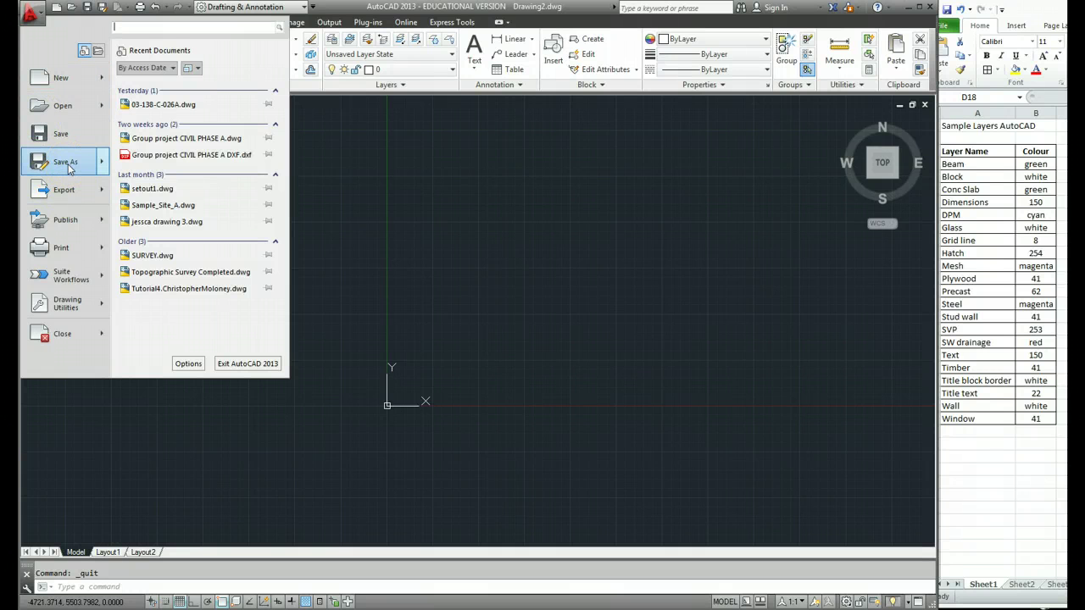
mouse_move(70, 168)
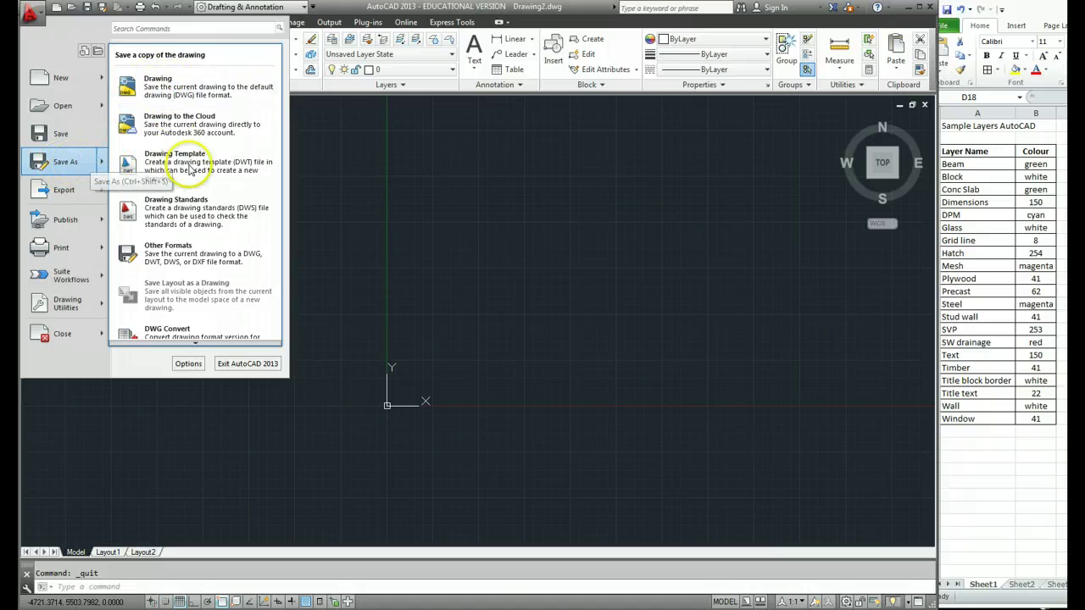
click(213, 171)
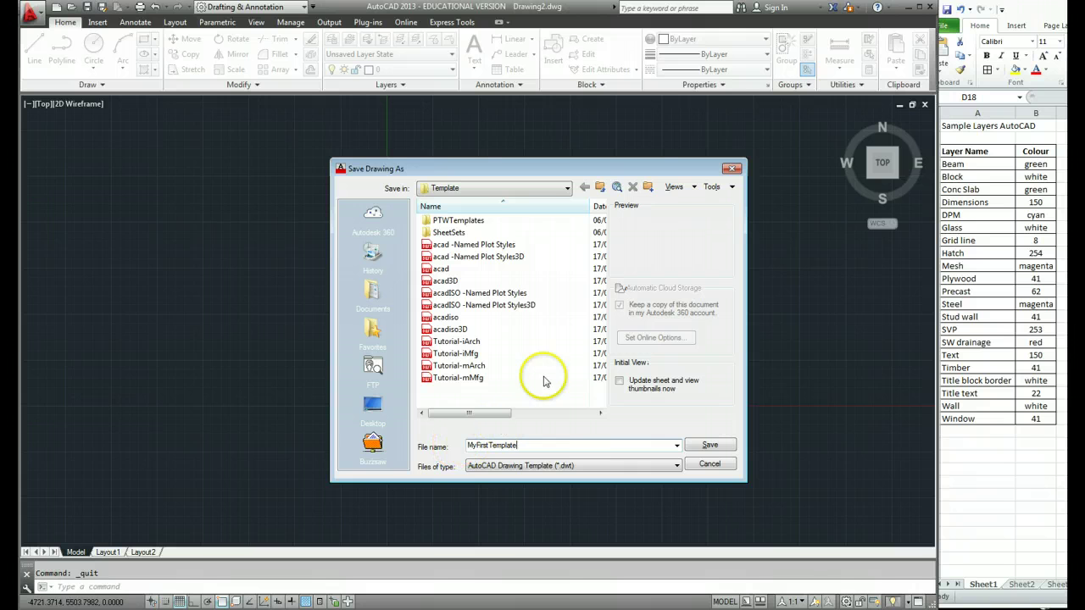
click(376, 410)
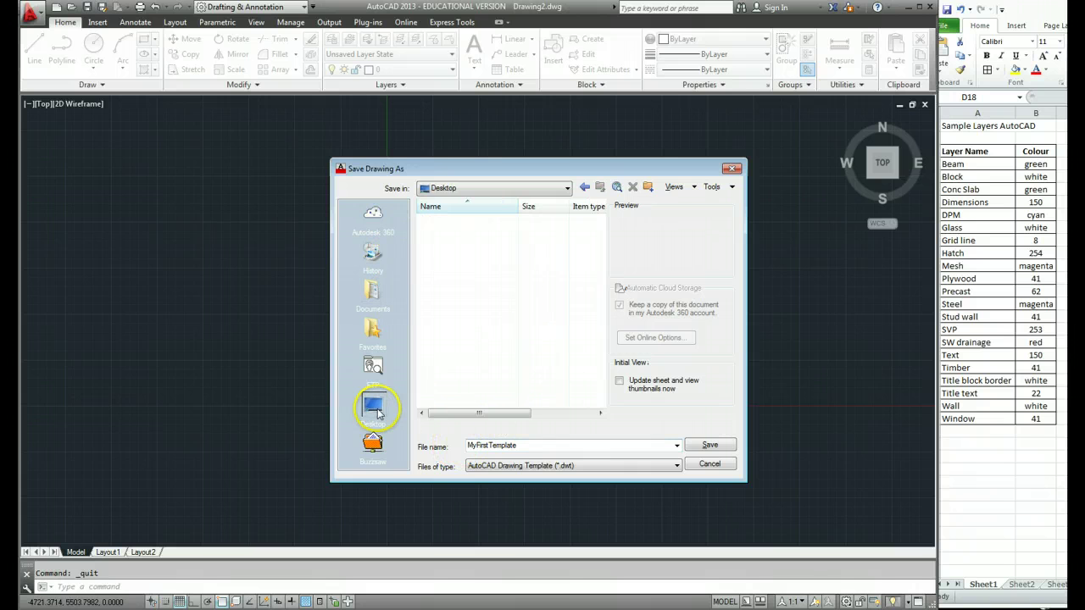
double_click(450, 268)
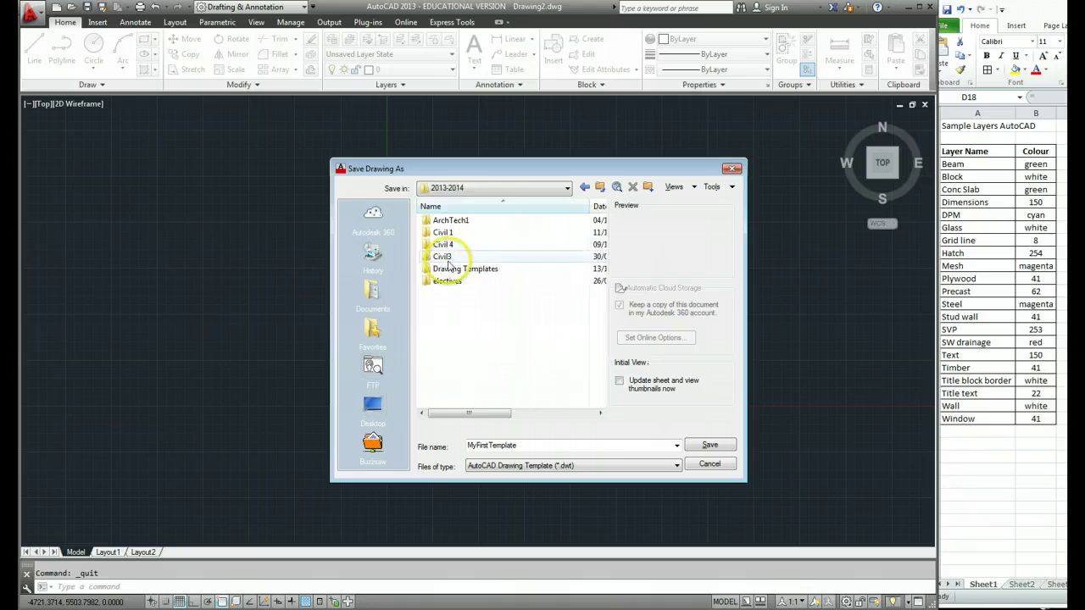
double_click(457, 269)
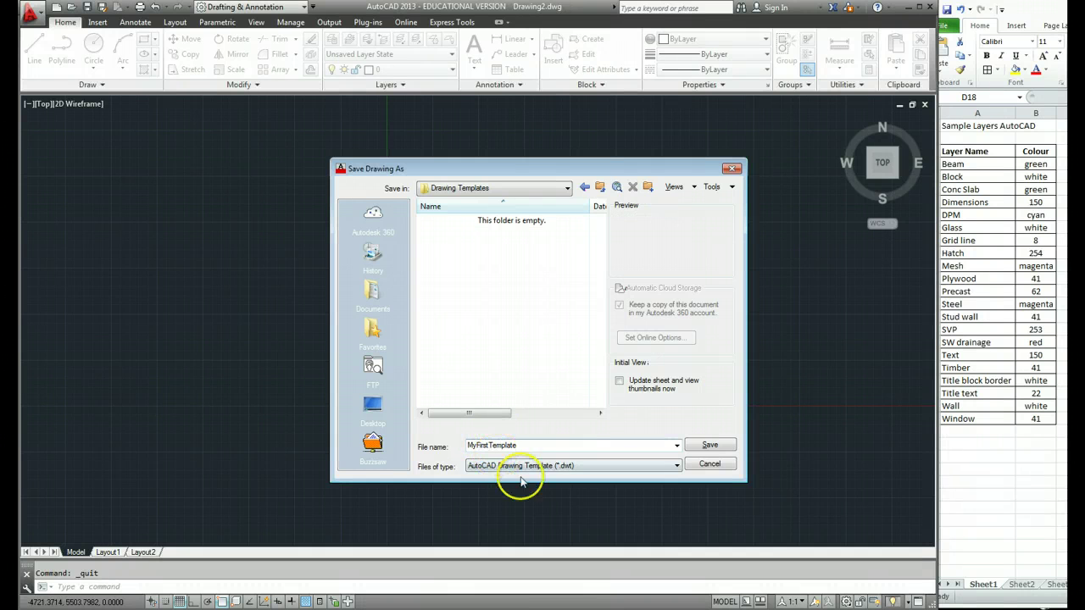
click(559, 465)
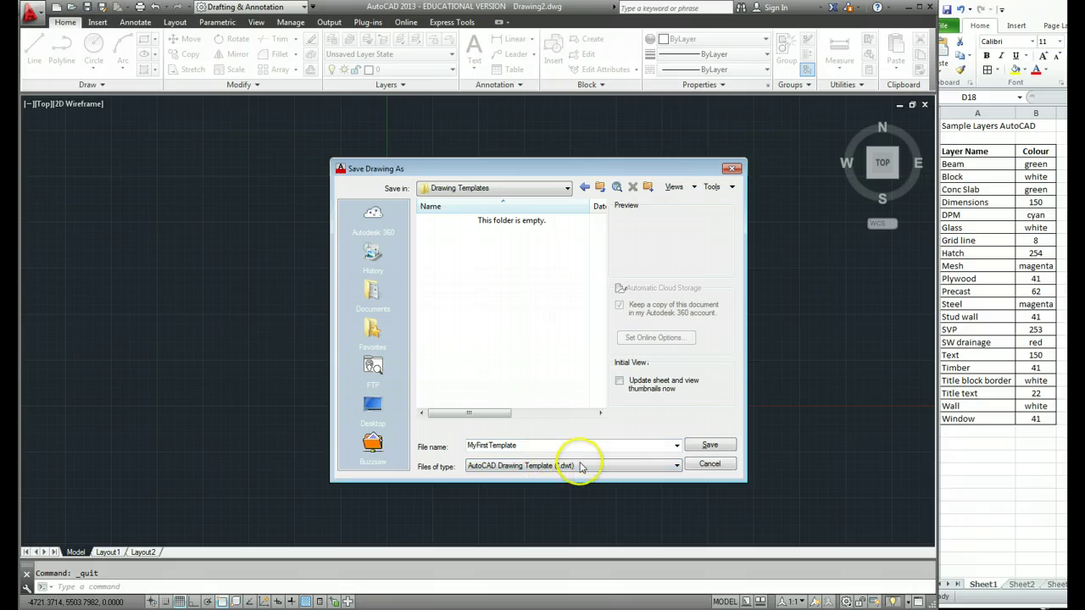
click(708, 445)
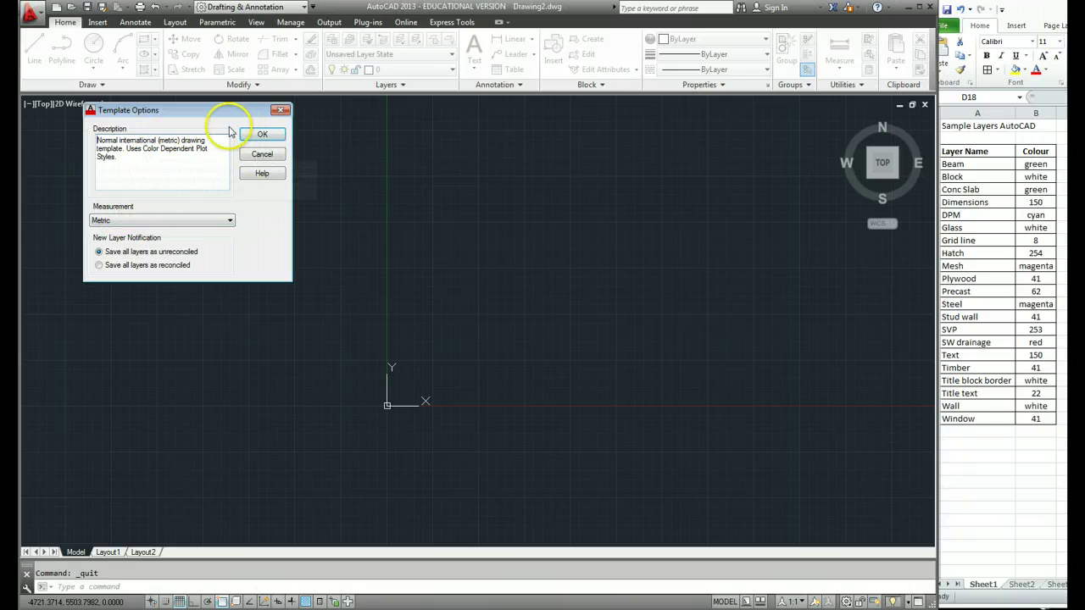
click(262, 135)
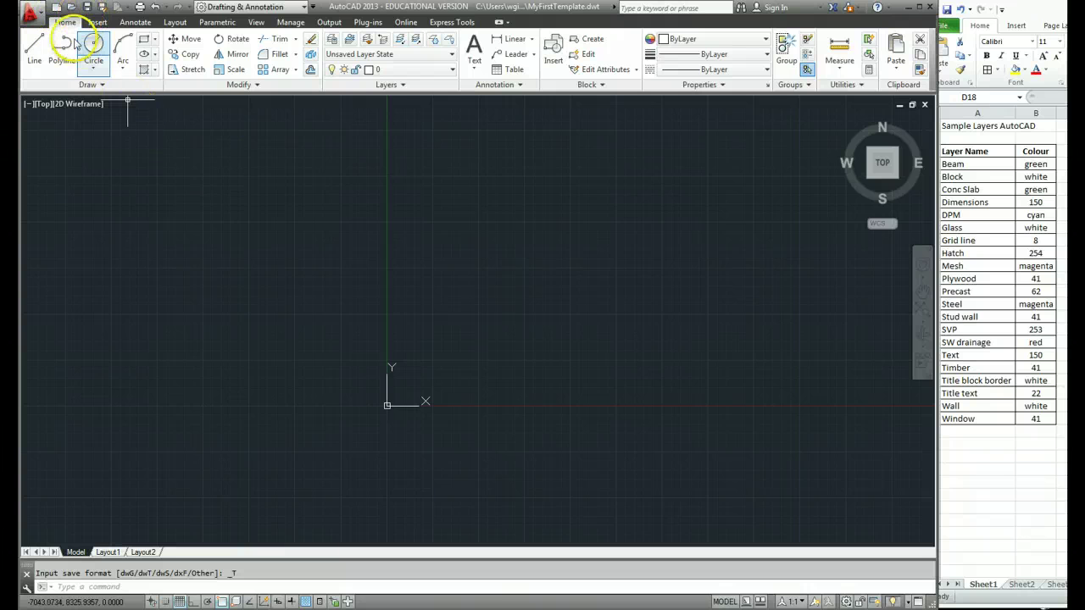
Step: Start a new drawing from the MyFirstTemplate template in the 2013-2014 > Drawing Templates folder
click(57, 7)
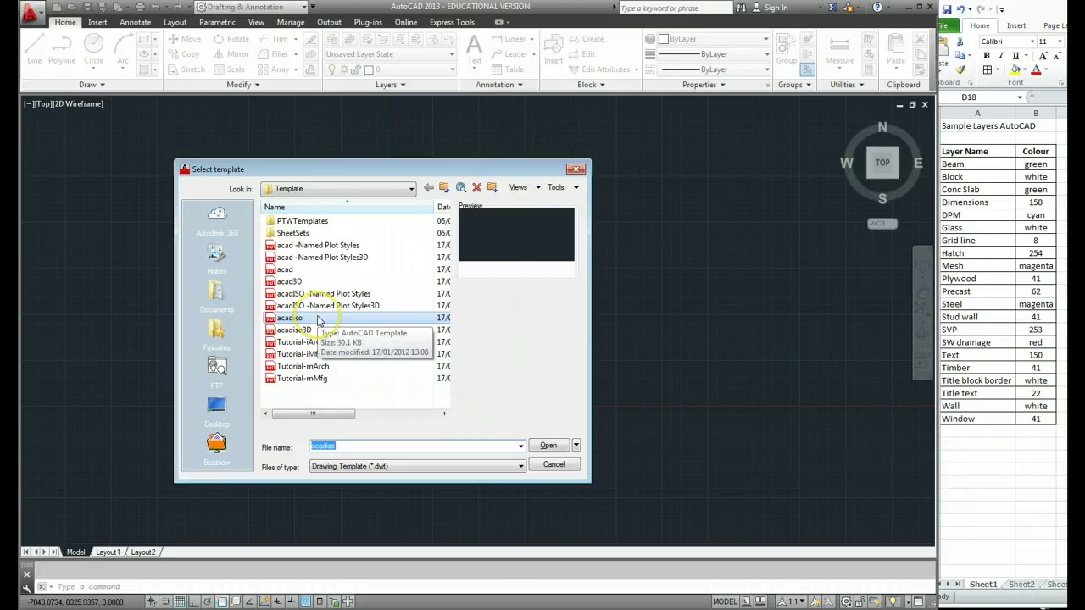
click(353, 388)
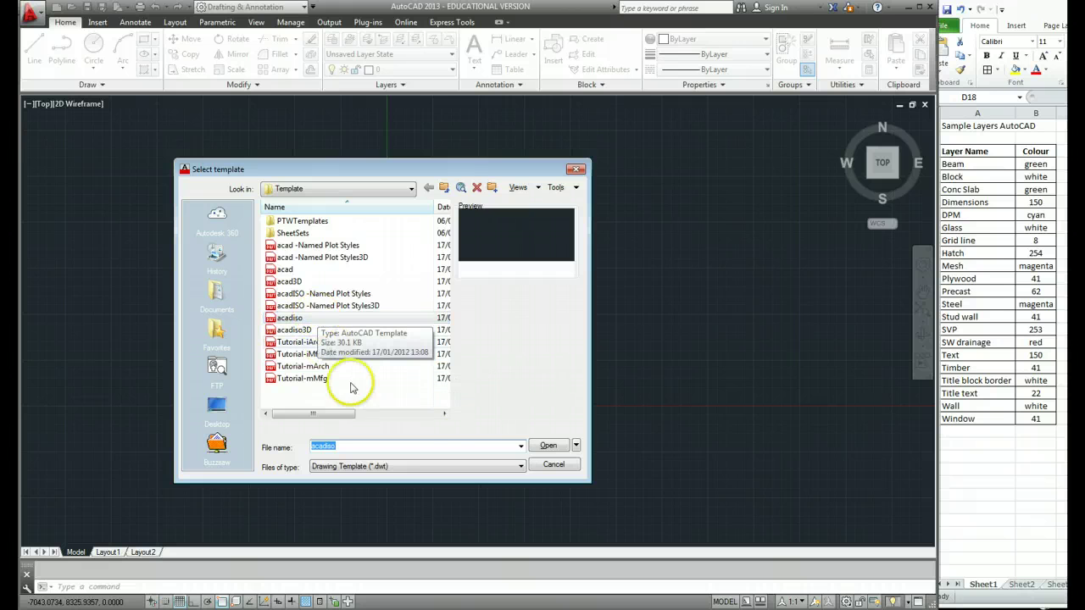
click(218, 410)
double_click(310, 269)
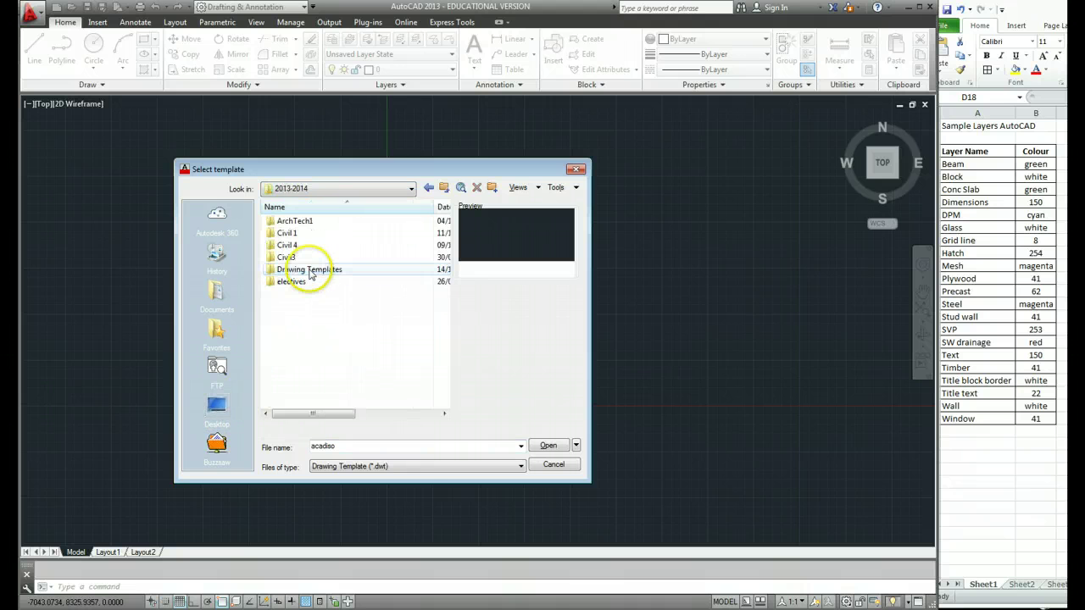
double_click(309, 270)
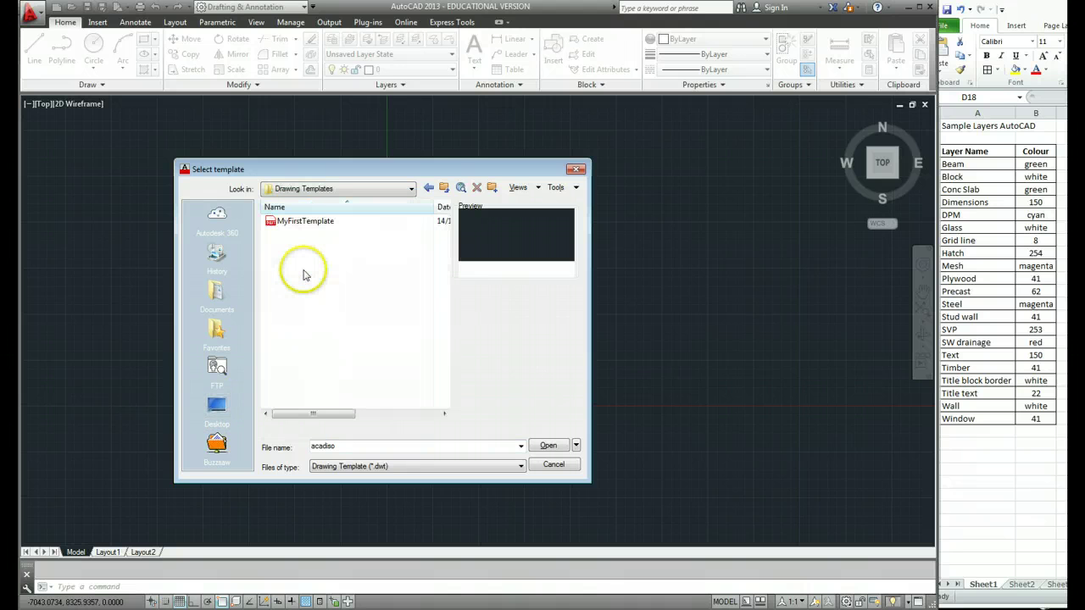
click(298, 222)
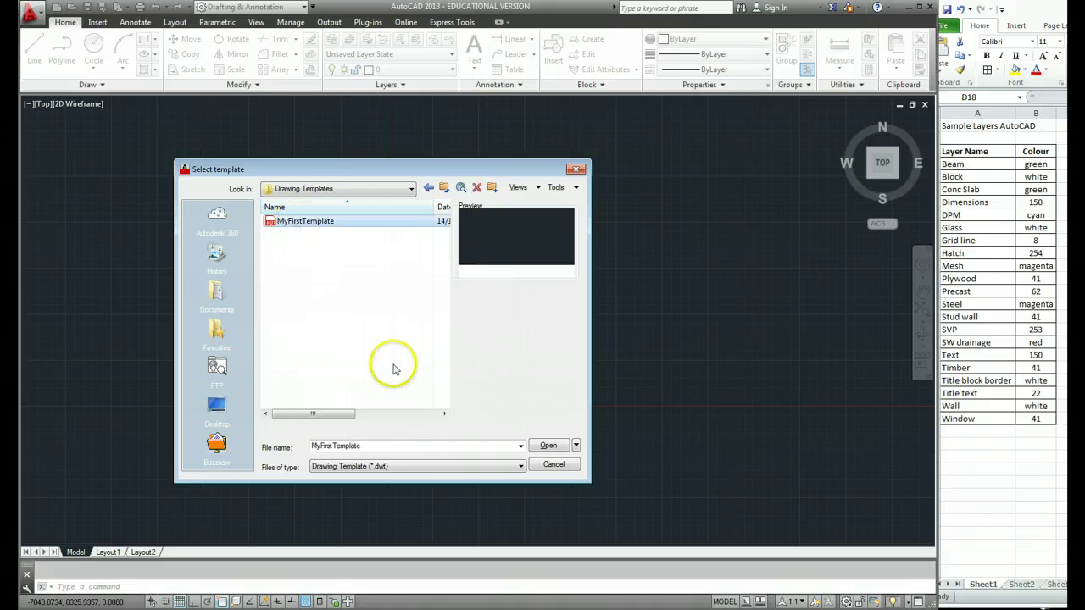
click(549, 447)
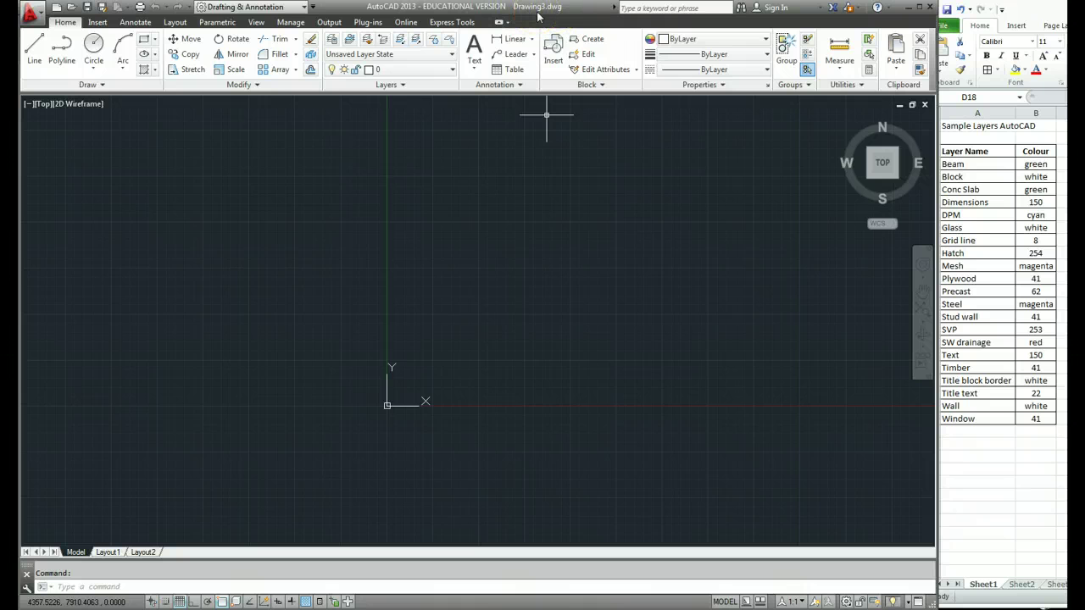
Step: Check the new drawing's layers and their colours in the layer list and the Layer Properties Manager, closing the manager when done
click(538, 14)
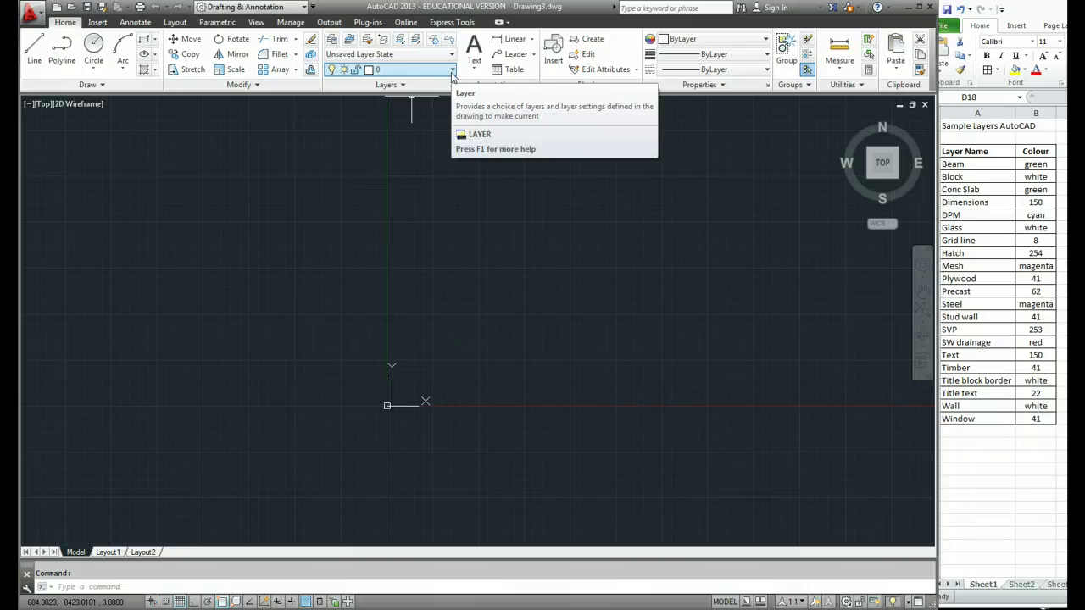
click(451, 71)
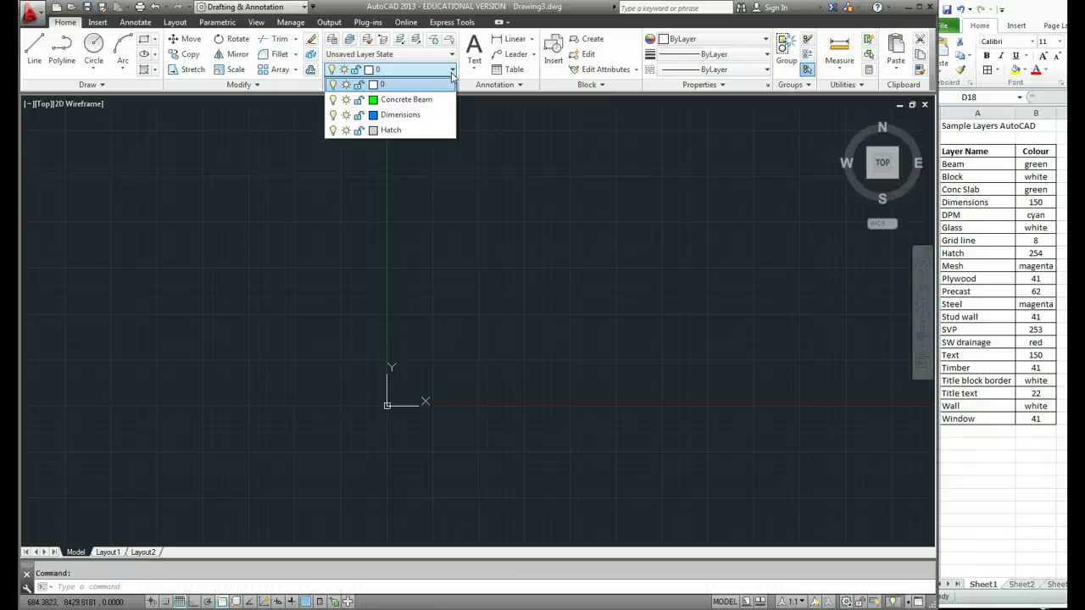
click(332, 40)
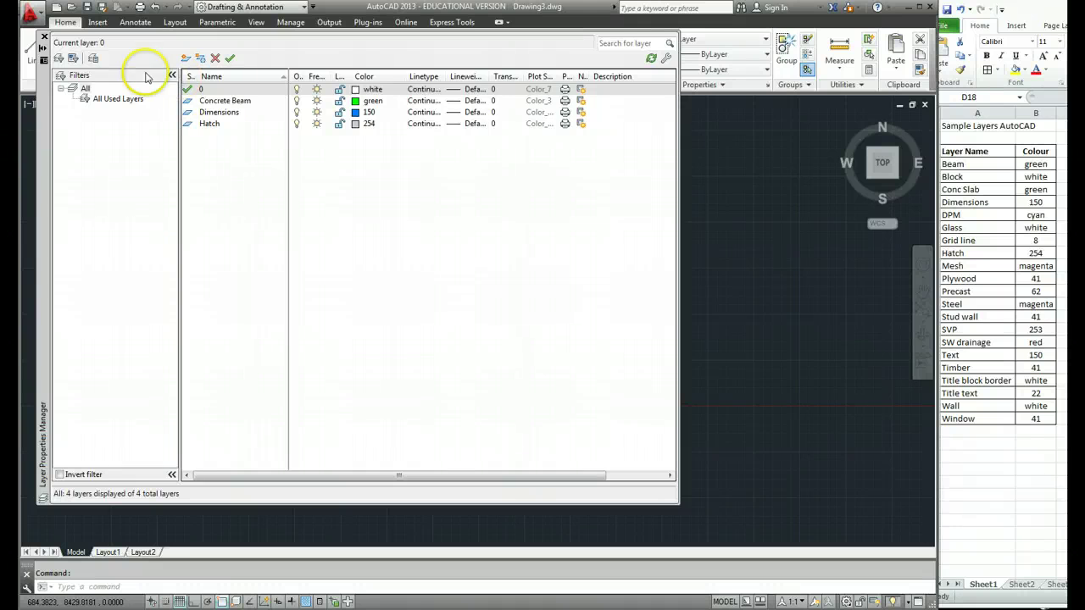
click(44, 37)
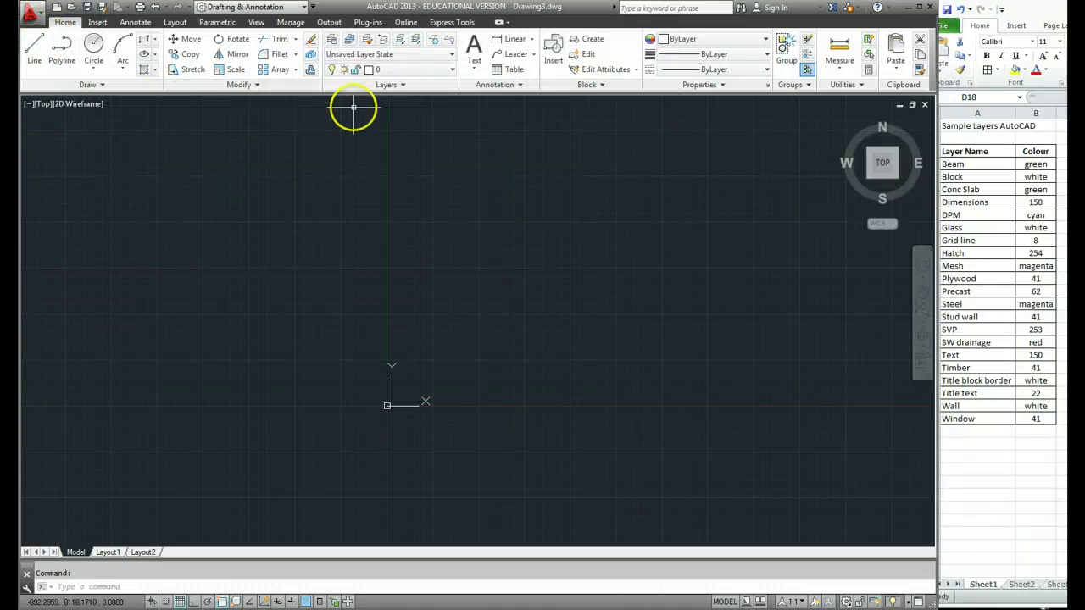